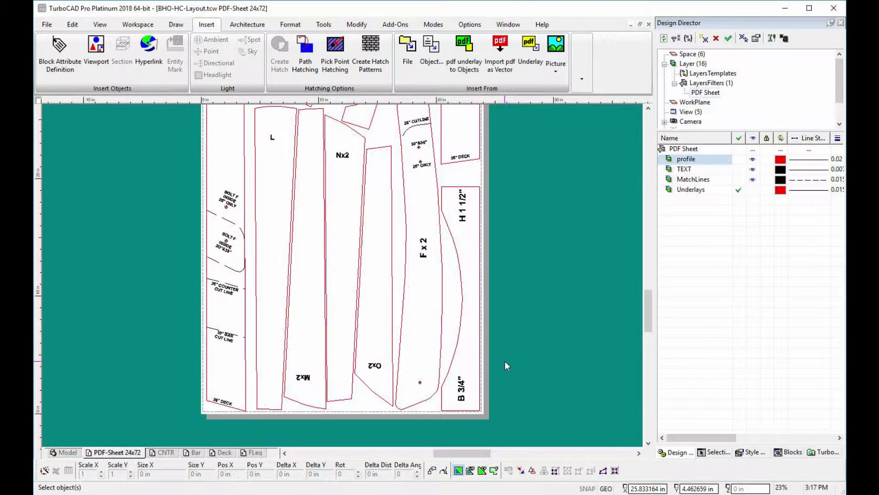
Hide the profile, TEXT and MatchLines layers and make the Underlays layer visible
left_click(752, 159)
left_click(752, 169)
left_click(753, 179)
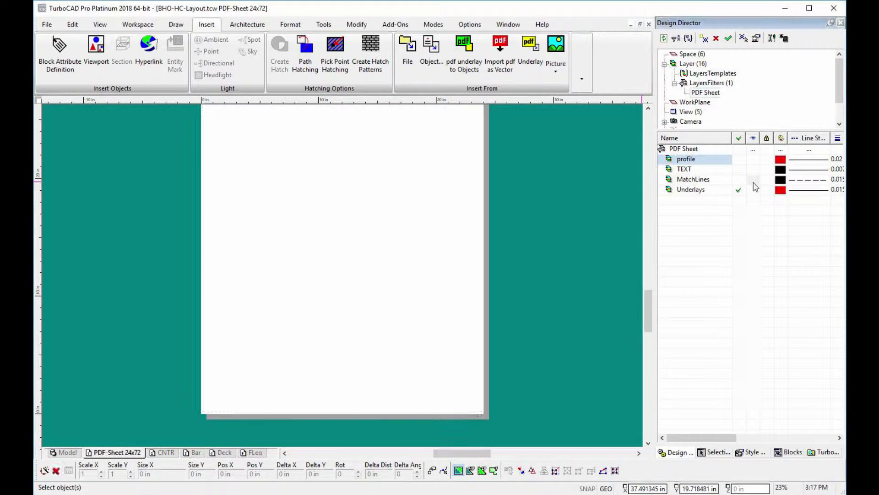
left_click(753, 189)
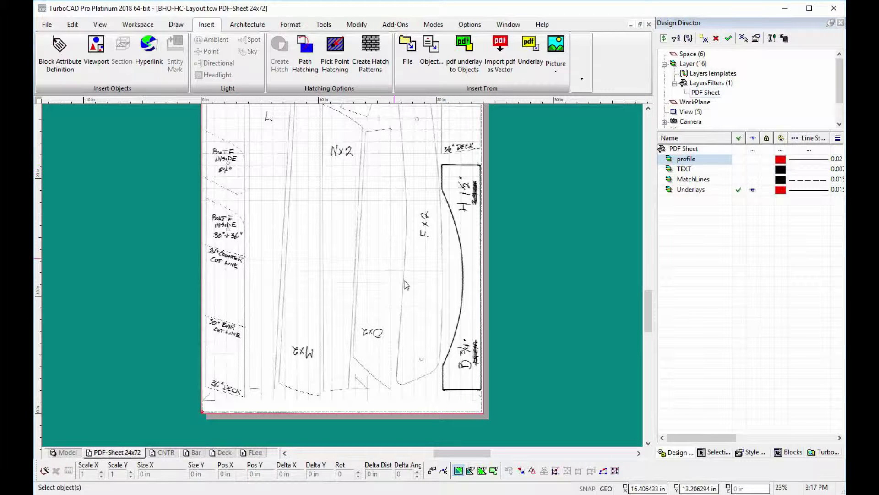
Select the existing PDF underlay by its lower edge, picking Underlay rather than Polyline, and delete it
left_click(356, 414)
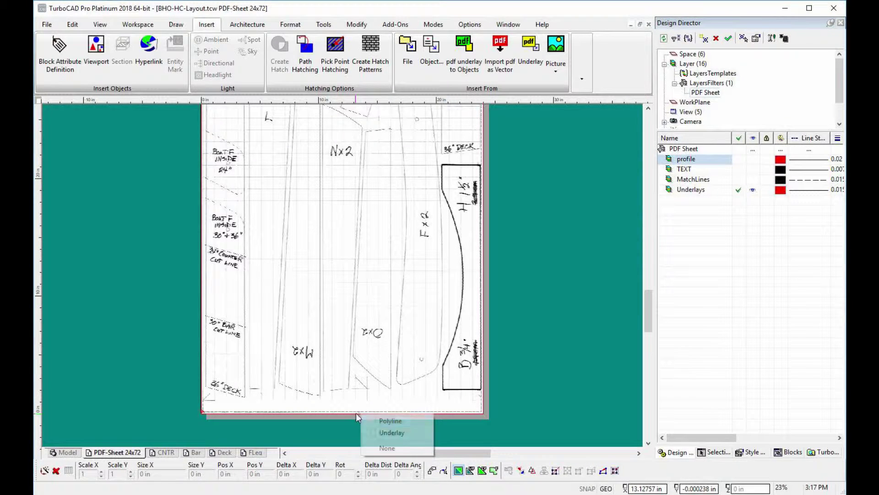
left_click(381, 433)
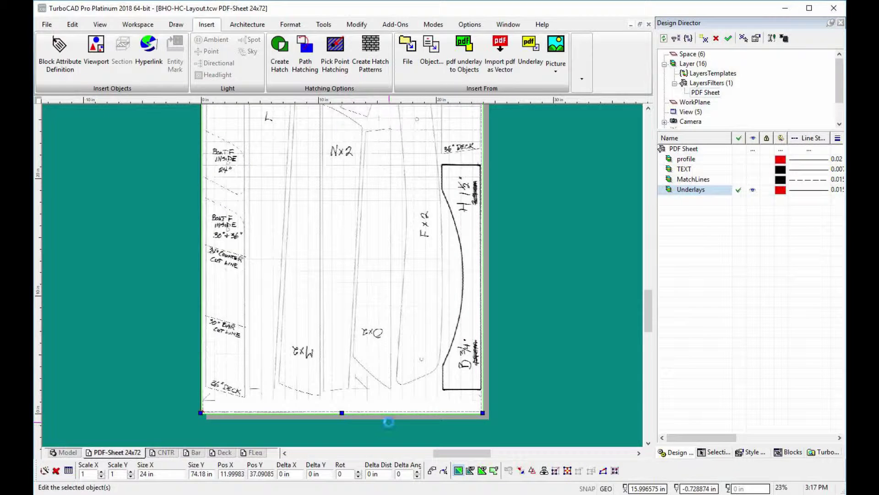
key("Delete")
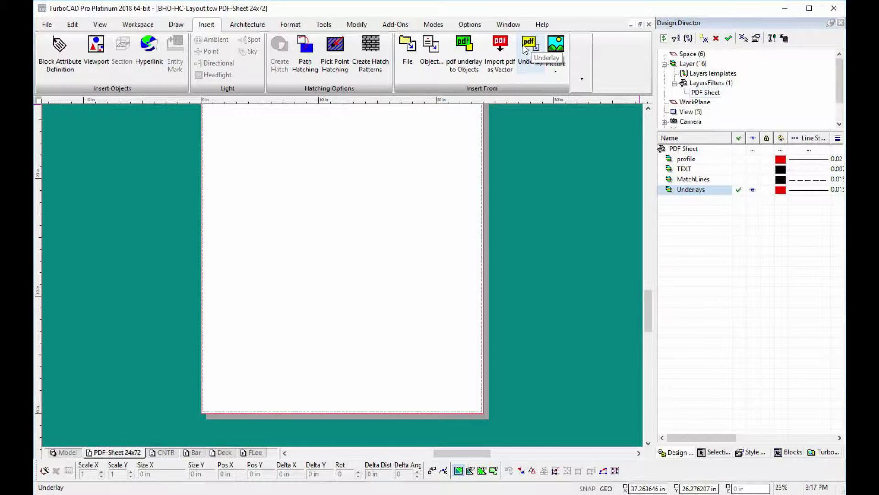
Insert the PDF underlay from the sheet outline's lower left corner, scaling it to the outline's upper right corner at 24 in by 72 in
left_click(529, 45)
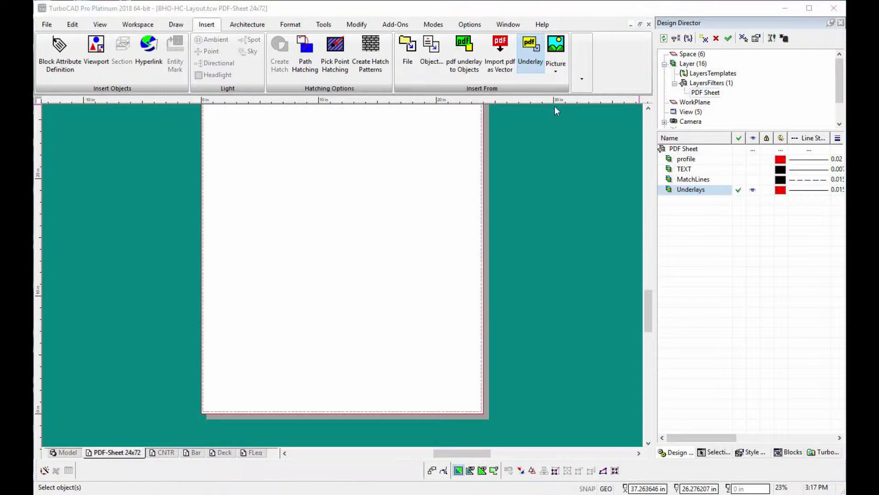
left_click(412, 232)
left_click(443, 296)
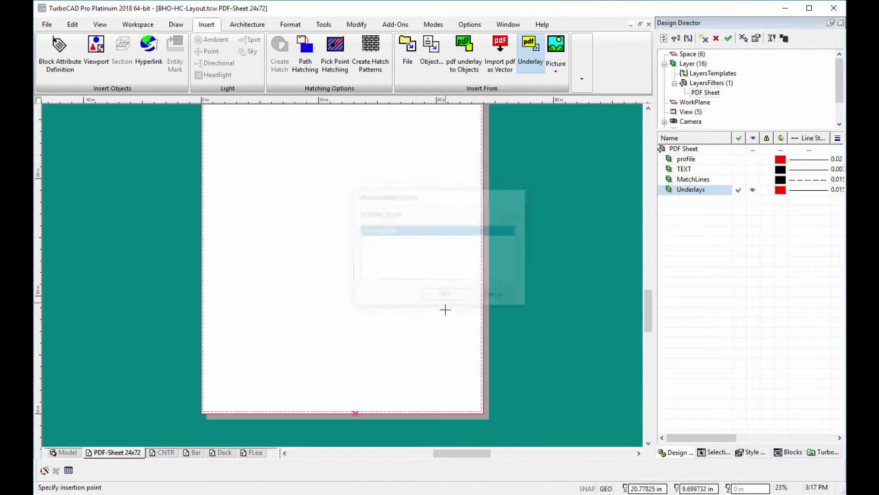
left_click(202, 413)
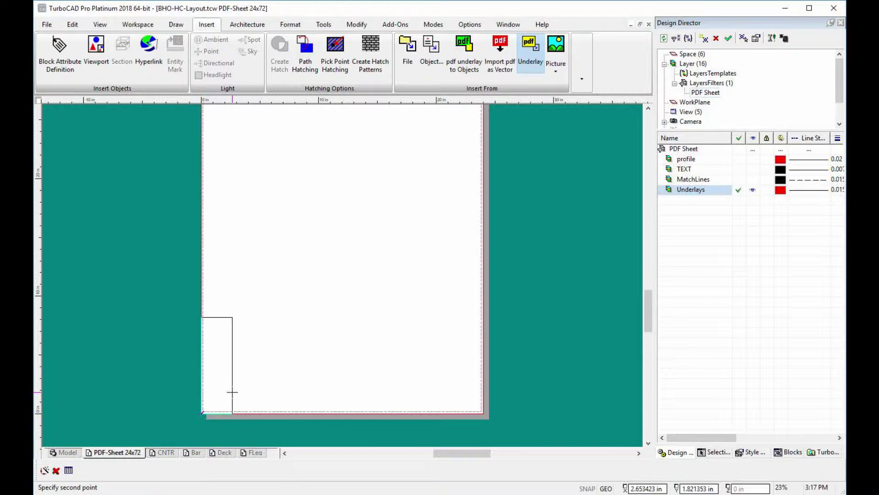
scroll(239, 377, "down", 2)
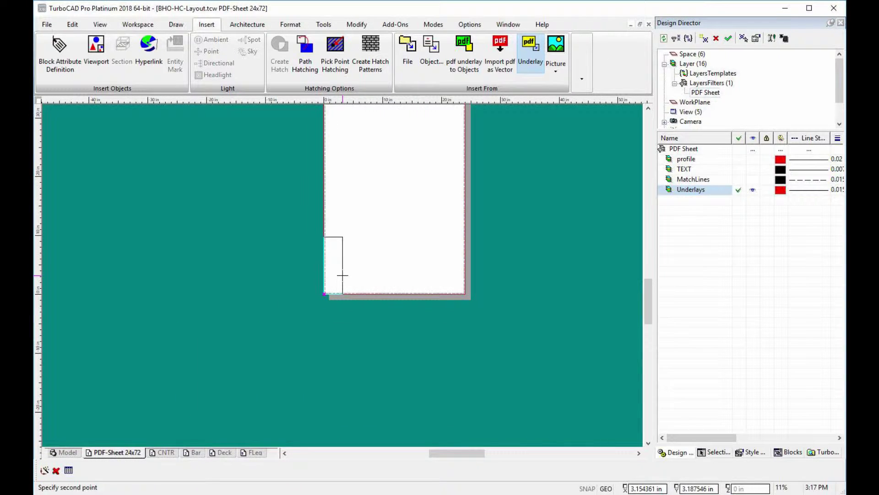
scroll(343, 275, "down", 1)
scroll(376, 177, "down", 1)
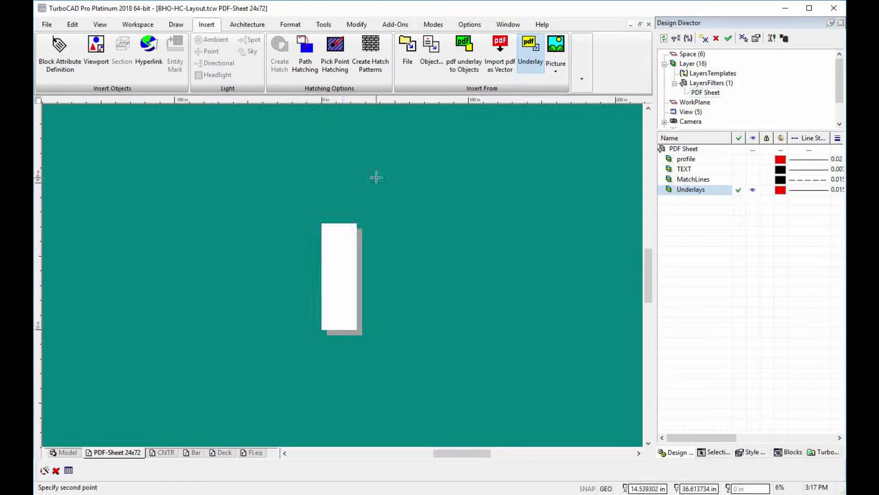
scroll(342, 269, "up", 4)
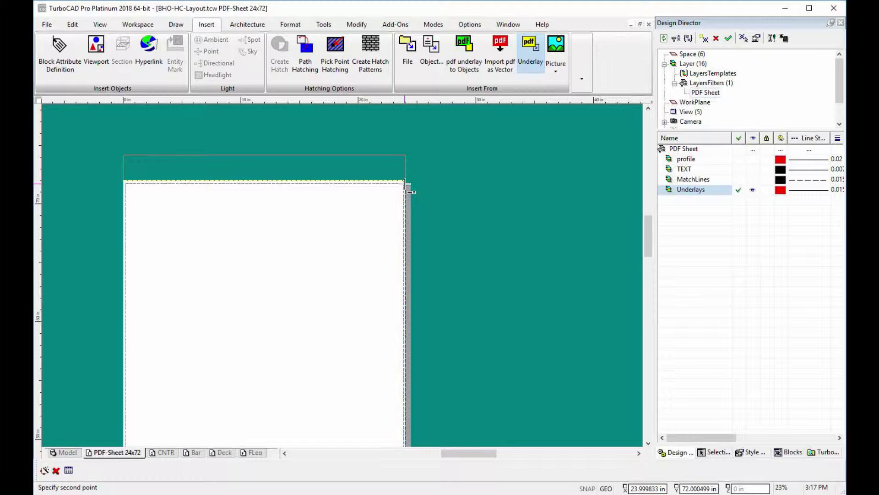
scroll(400, 186, "up", 4)
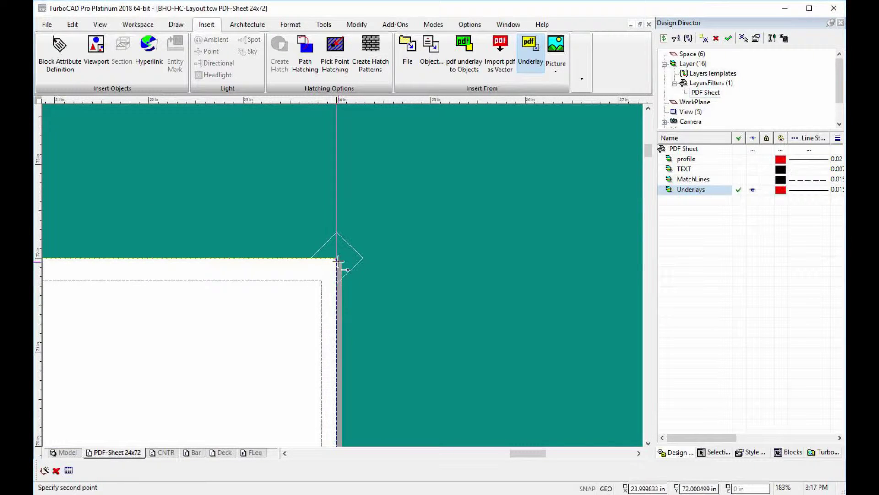
scroll(339, 260, "down", 2)
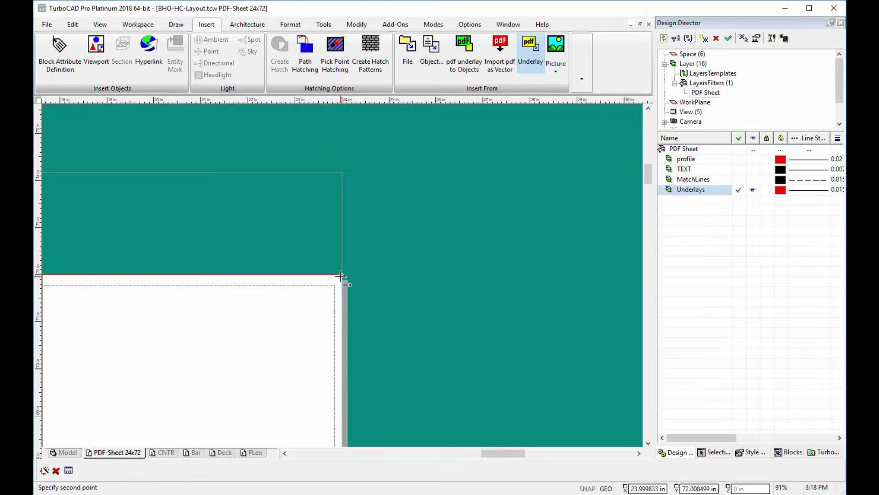
left_click(340, 275)
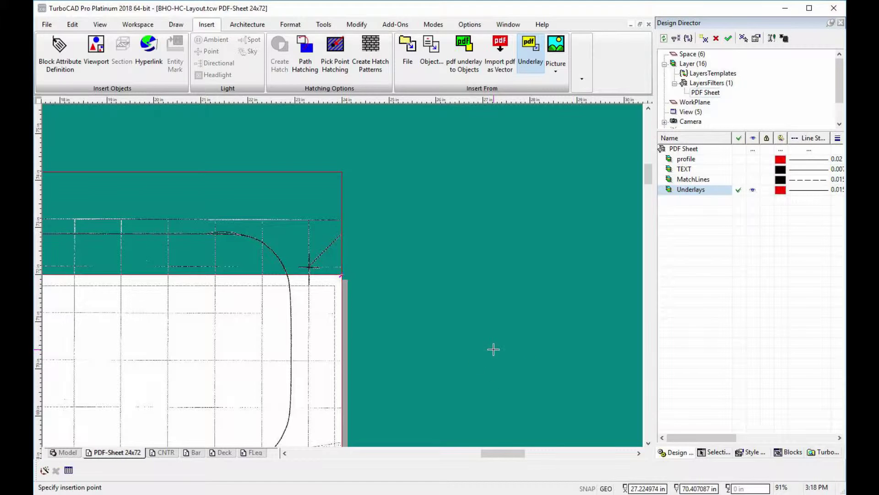
Examine how the placed underlay lines up with the sheet outline at the upper right corner
scroll(474, 345, "down", 3)
scroll(328, 238, "down", 1)
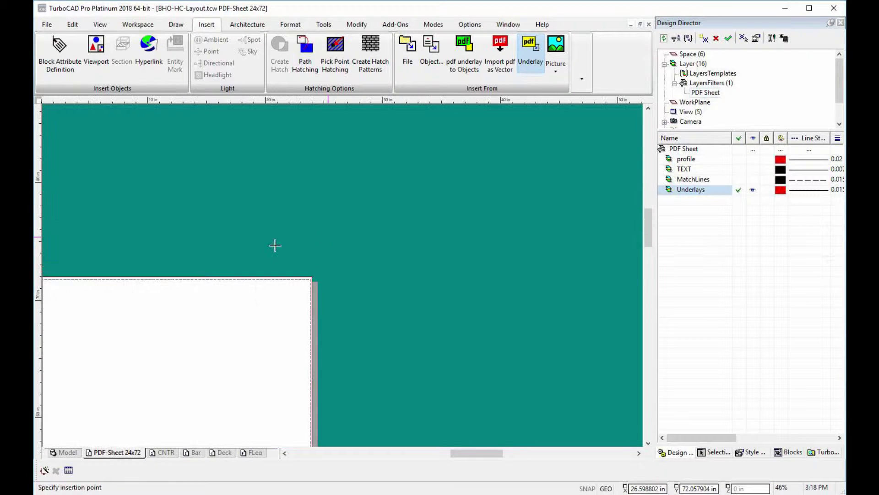
scroll(358, 285, "up", 1)
scroll(215, 268, "up", 2)
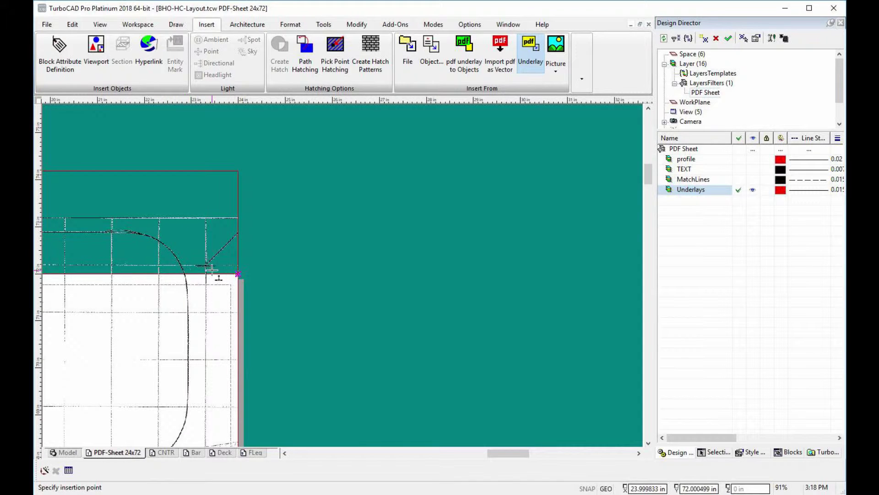
scroll(605, 318, "down", 1)
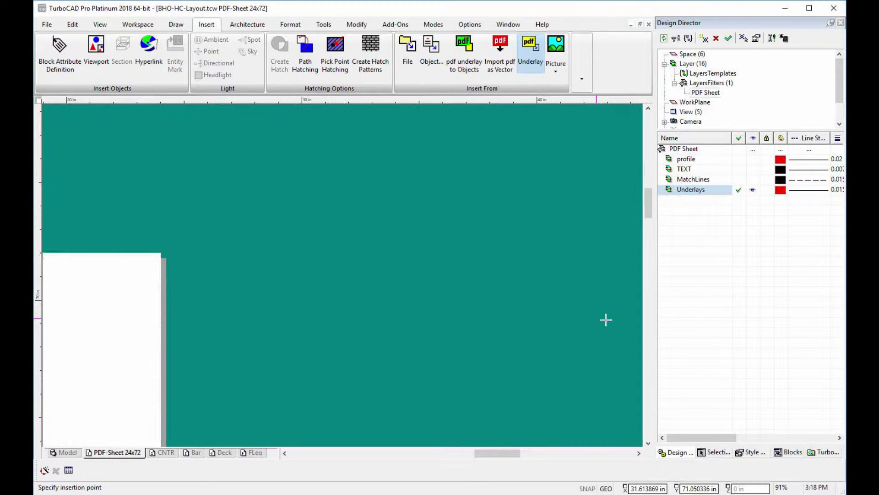
scroll(342, 275, "down", 2)
scroll(342, 277, "up", 1)
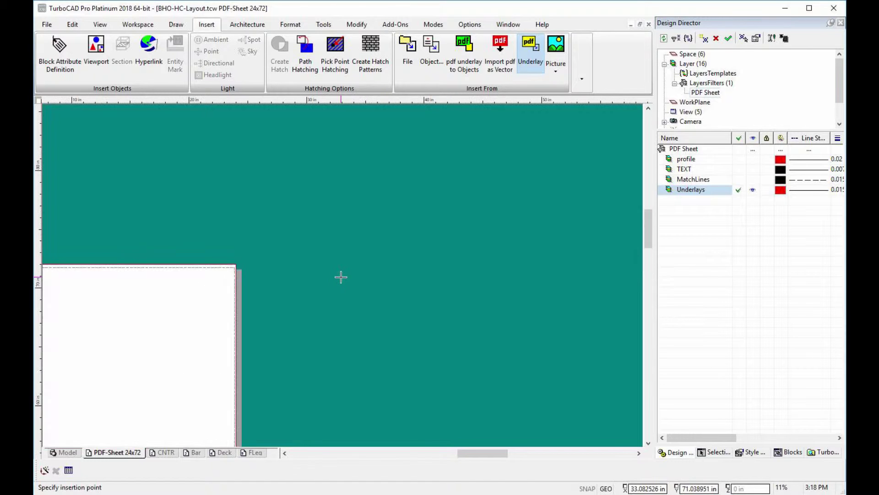
Examine the underlay's grid and overhang at the sheet's upper left corner, and view the whole sheet
left_click(489, 455)
left_click_drag(489, 454, 416, 447)
scroll(415, 426, "up", 1)
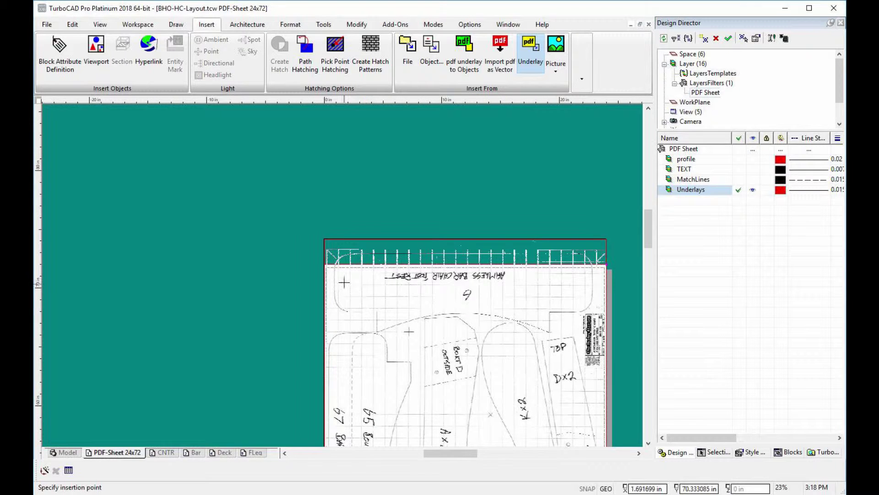
scroll(339, 274, "up", 1)
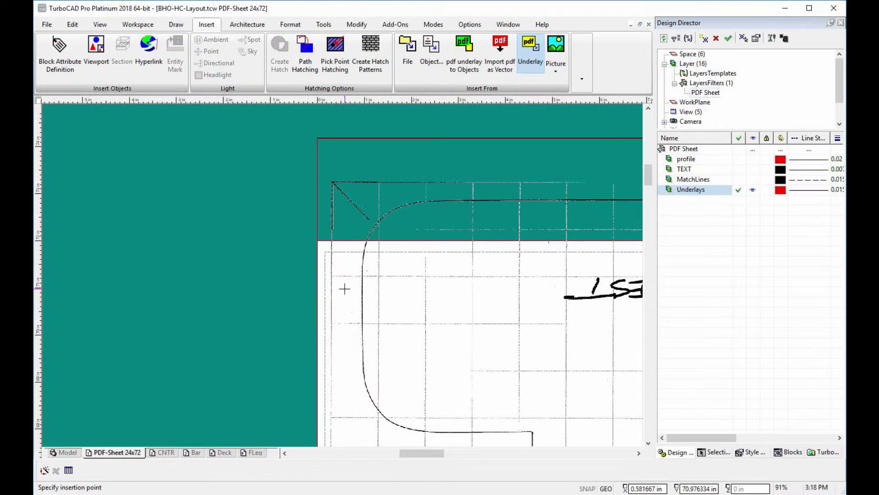
scroll(441, 235, "up", 1)
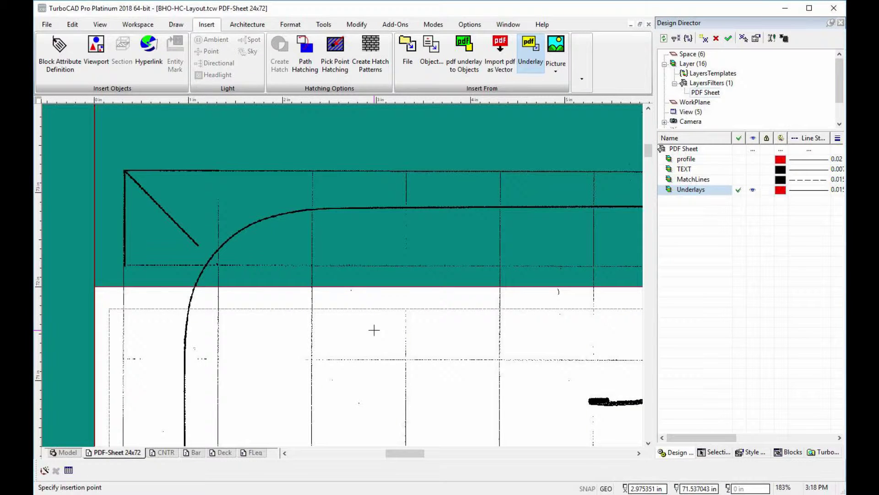
scroll(380, 328, "down", 1)
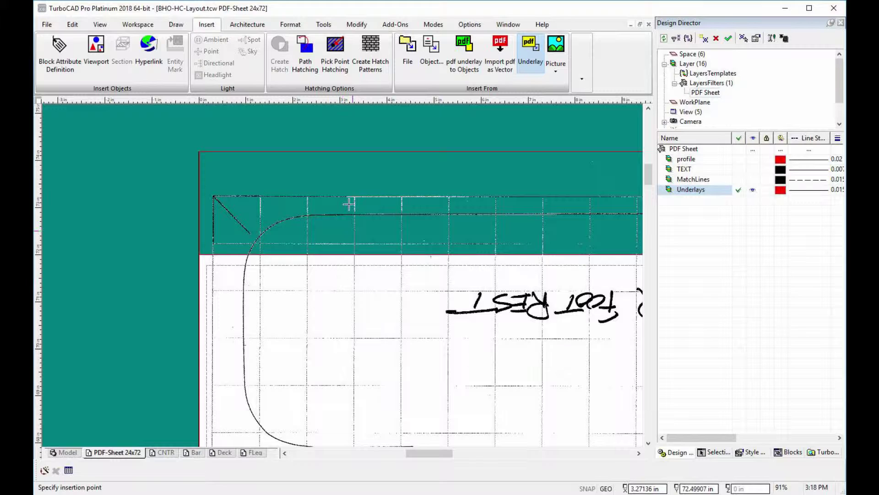
scroll(390, 326, "down", 1)
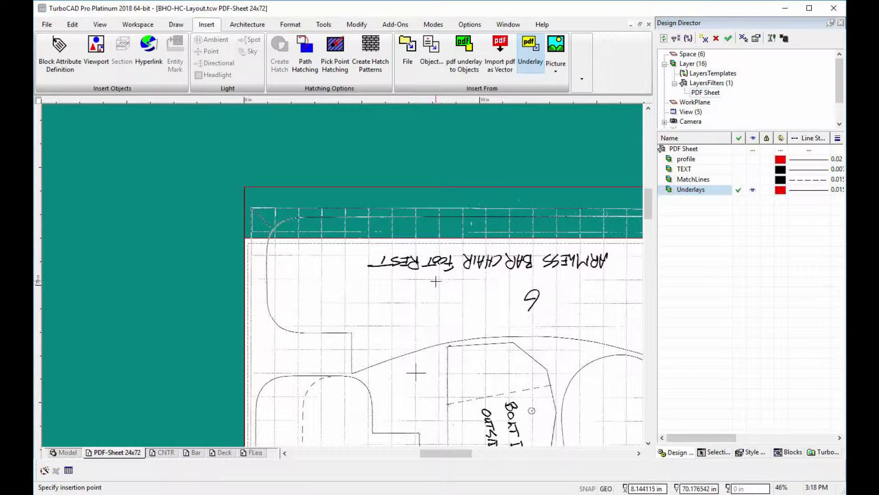
scroll(343, 279, "down", 1)
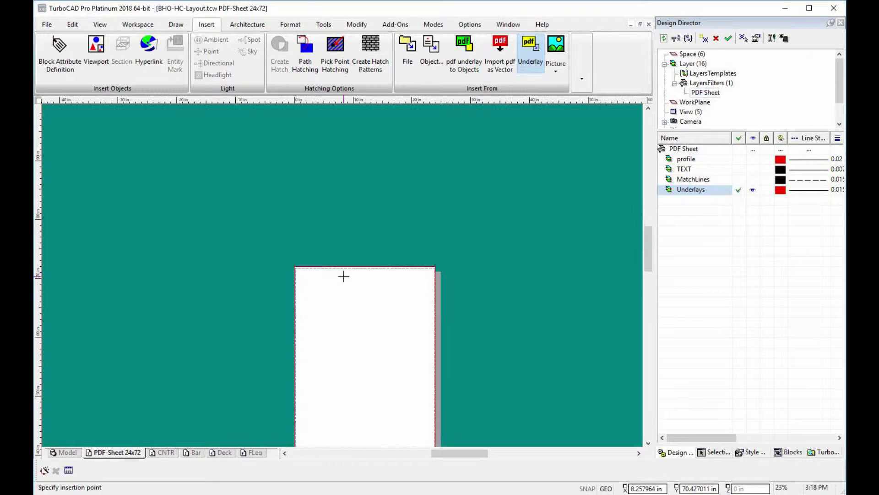
scroll(356, 384, "down", 1)
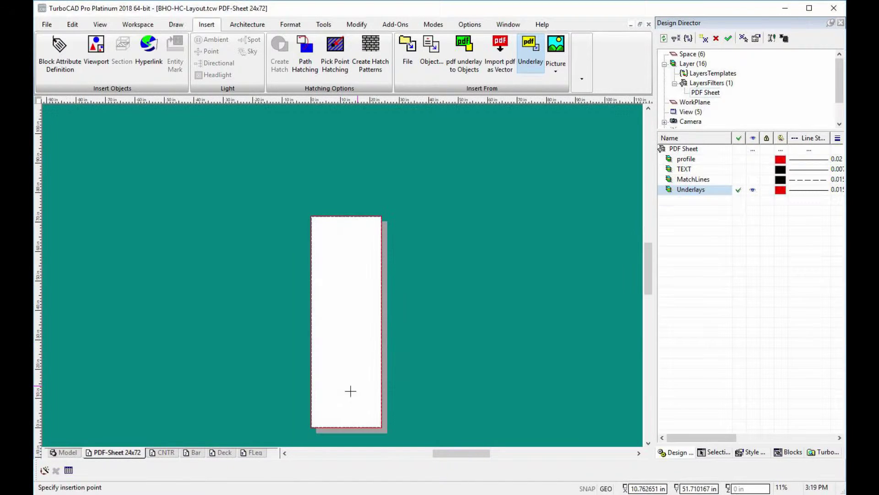
Compare the underlay's fit along the sheet's lower edge with its fit at the upper left corner
scroll(358, 378, "up", 1)
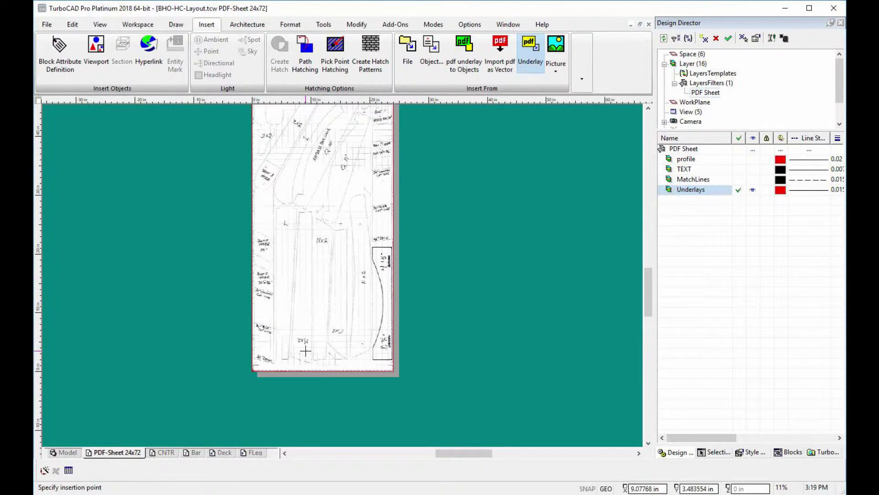
scroll(307, 351, "up", 3)
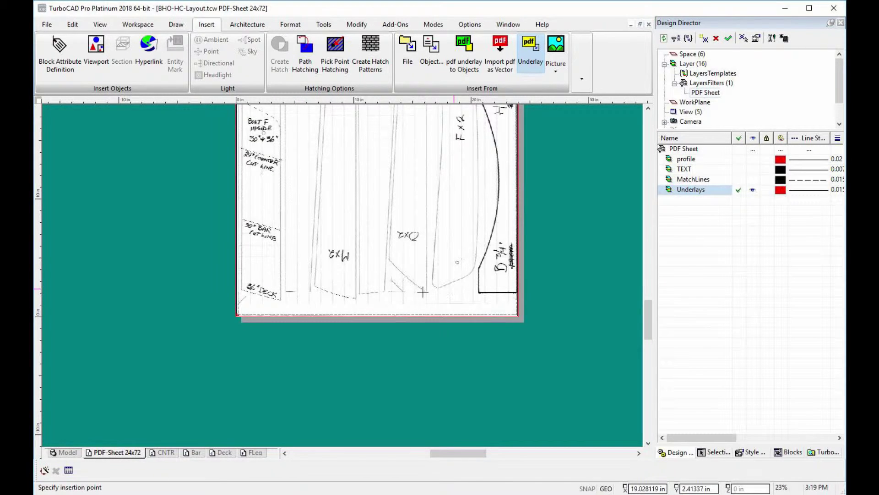
scroll(343, 269, "down", 3)
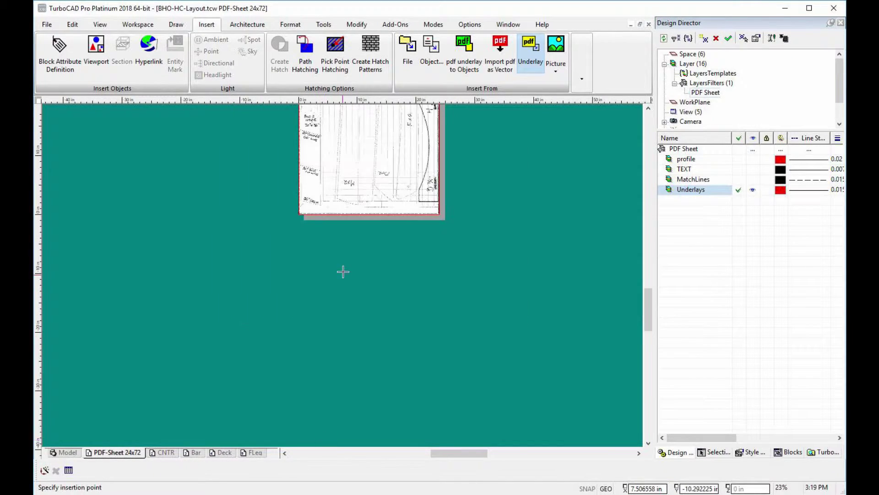
scroll(467, 193, "down", 3)
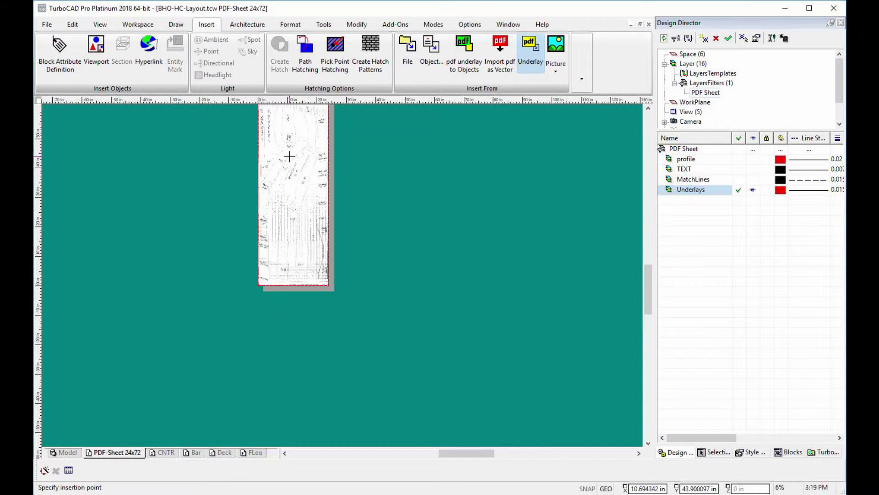
scroll(281, 147, "up", 3)
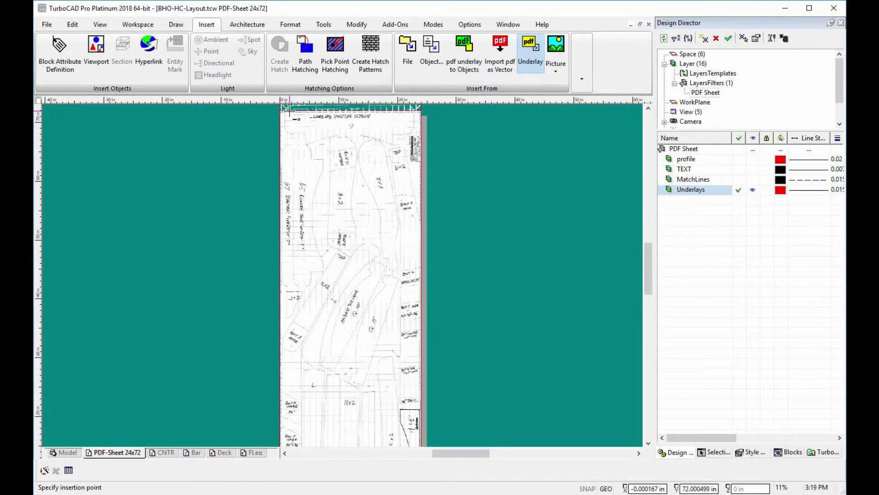
scroll(287, 107, "up", 2)
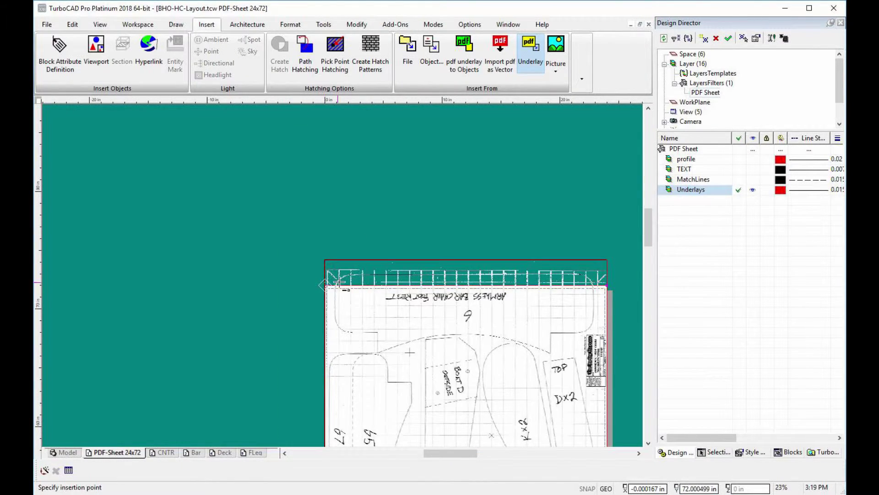
scroll(339, 281, "up", 4)
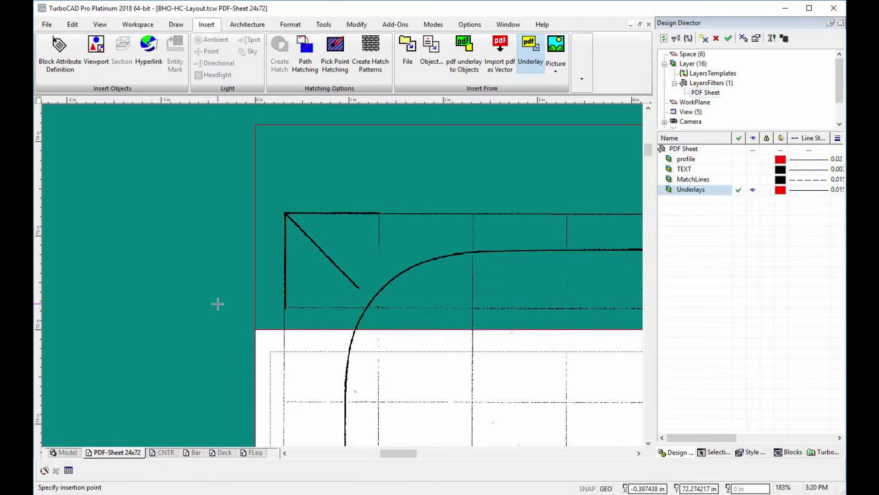
Hide the Underlays layer
scroll(218, 302, "down", 1)
scroll(341, 275, "down", 1)
scroll(324, 272, "down", 1)
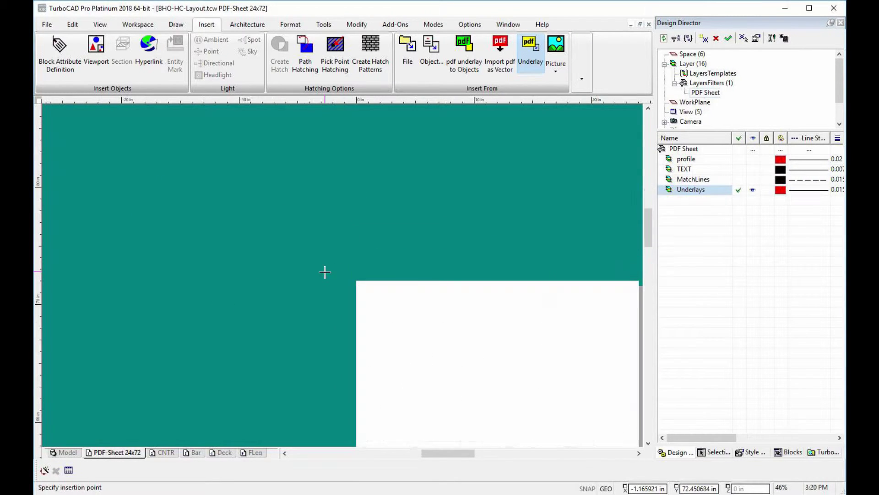
scroll(545, 334, "down", 2)
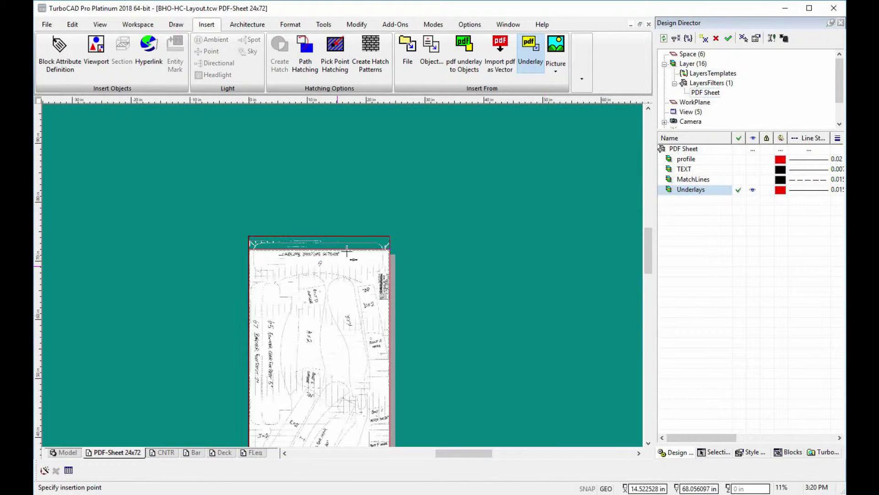
left_click(753, 190)
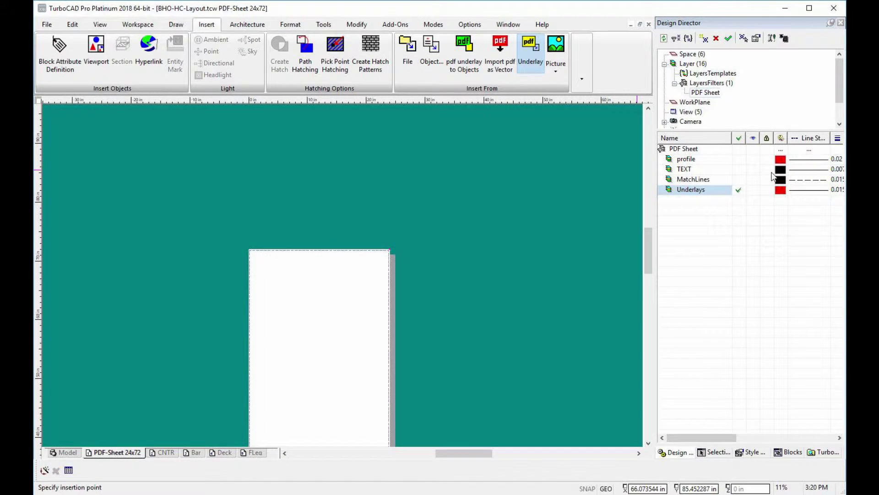
Turn on the profile layer, keep the TEXT layer hidden, and look over the part outlines along the 24x72 sheet
left_click(753, 159)
left_click(753, 169)
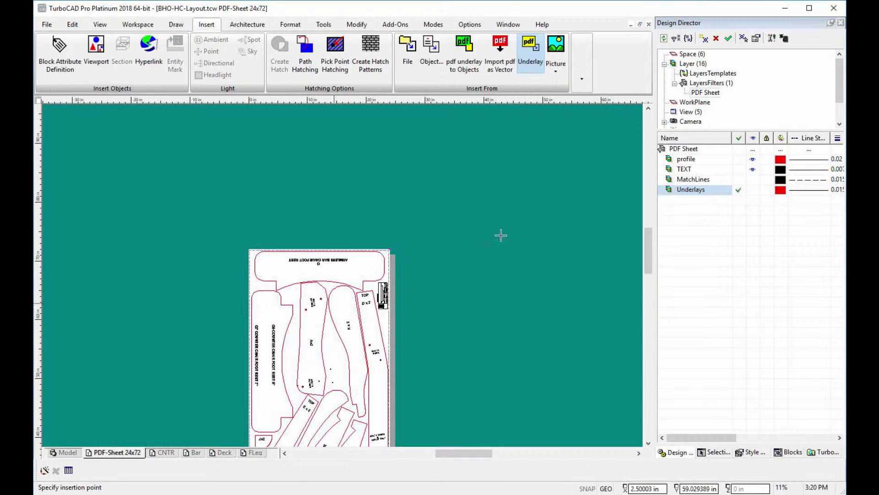
left_click(753, 169)
scroll(275, 316, "up", 2)
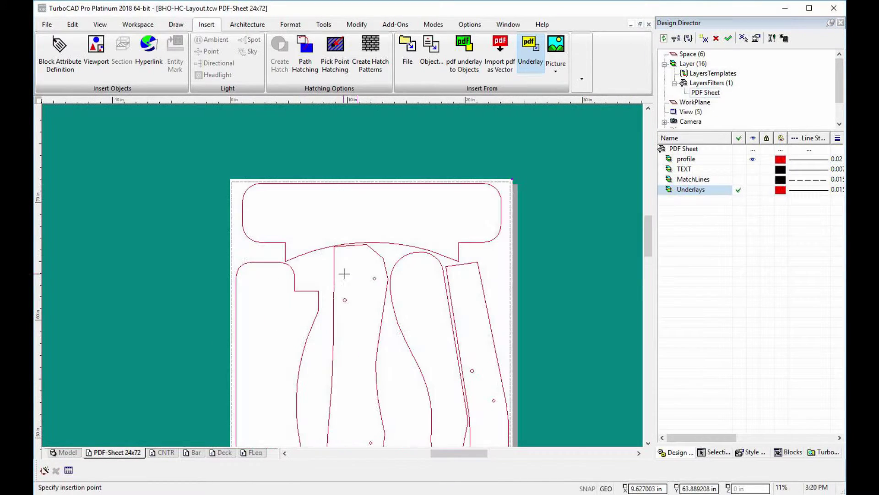
scroll(341, 276, "up", 2)
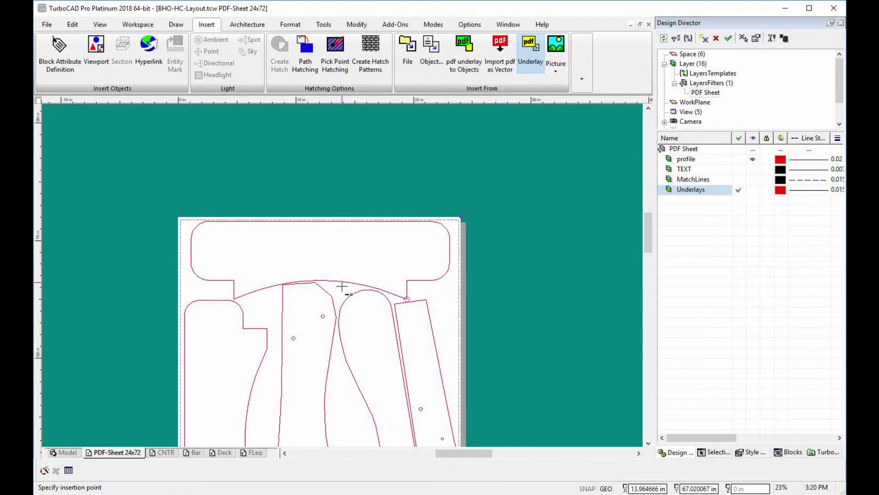
scroll(342, 284, "down", 3)
scroll(343, 275, "up", 1)
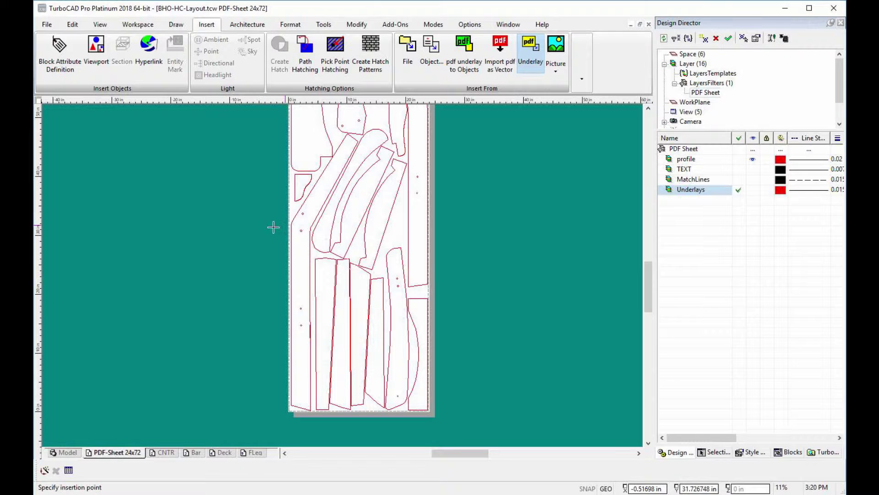
Switch to model space and examine the upper hatched part's lower front corner and its crossing with the front leg
left_click(69, 453)
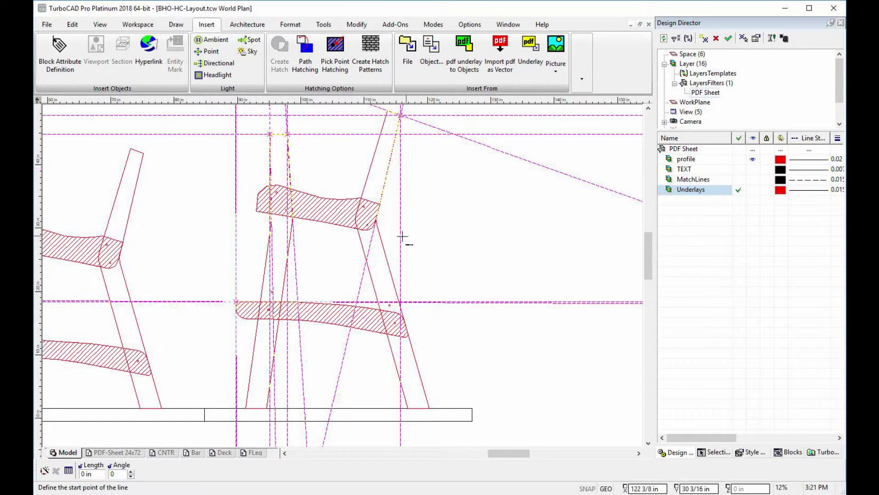
scroll(288, 220, "up", 1)
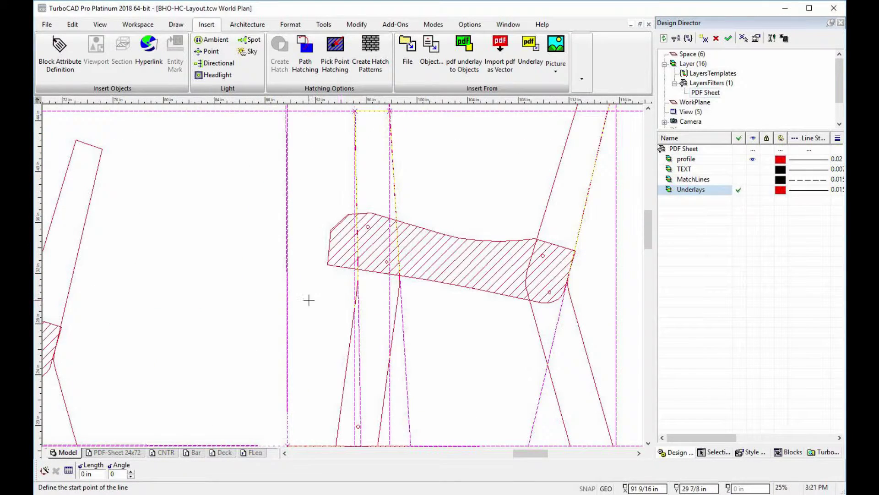
scroll(309, 300, "up", 3)
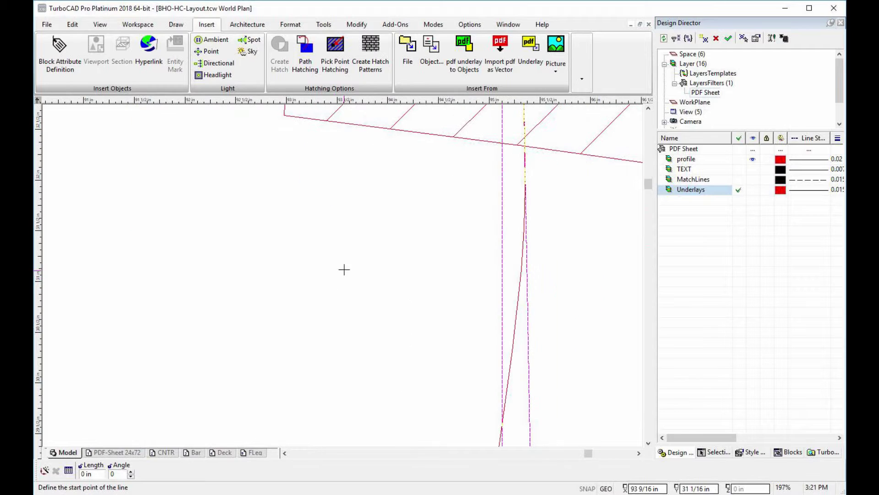
scroll(345, 267, "down", 1)
scroll(428, 190, "up", 1)
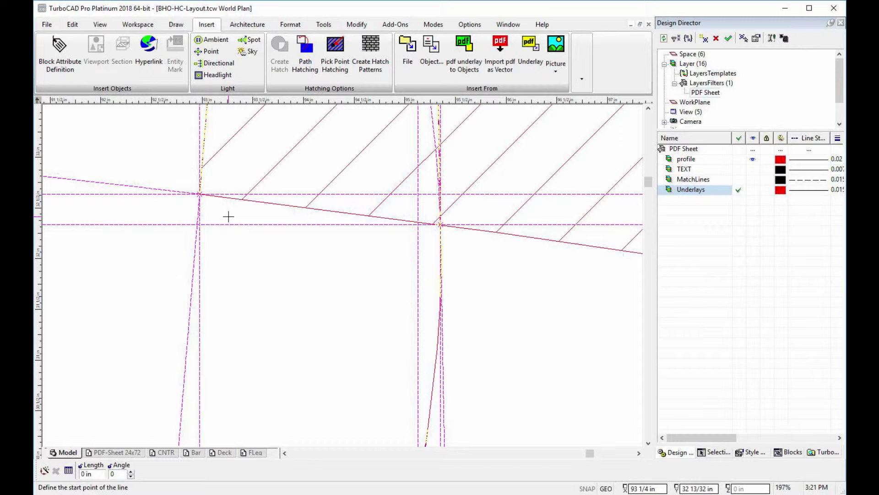
scroll(344, 274, "up", 1)
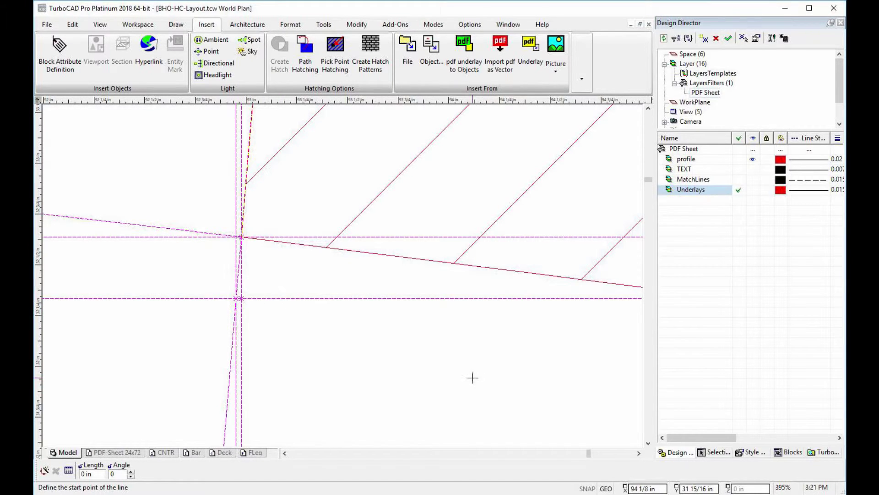
scroll(427, 347, "down", 1)
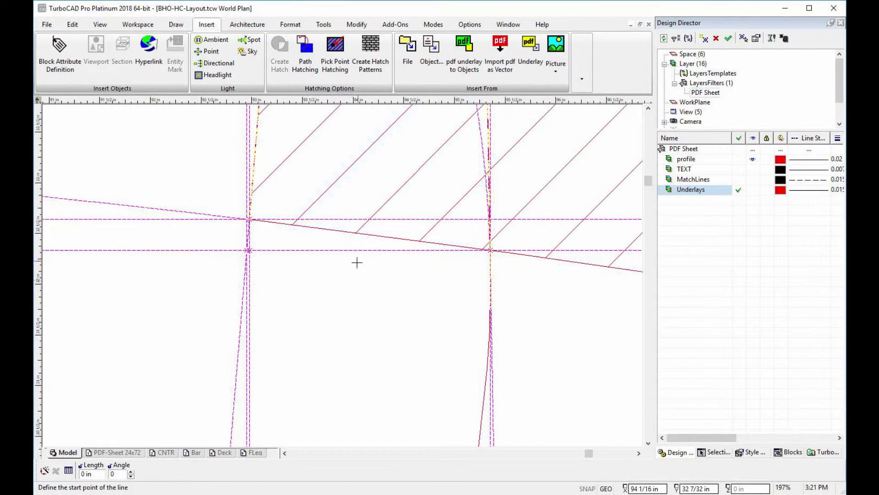
scroll(343, 275, "down", 1)
scroll(342, 275, "down", 3)
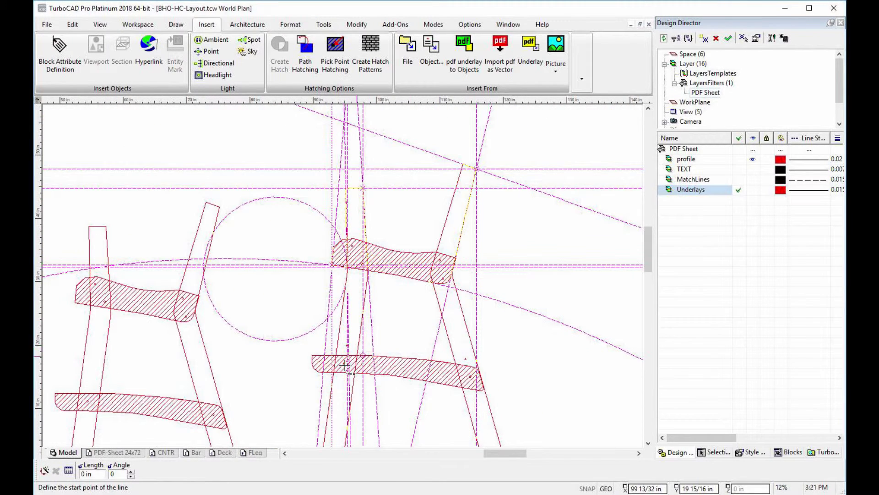
Examine the front and rear ends of the lower hatched part in the rightmost chair side view
scroll(346, 366, "up", 3)
scroll(273, 242, "down", 1)
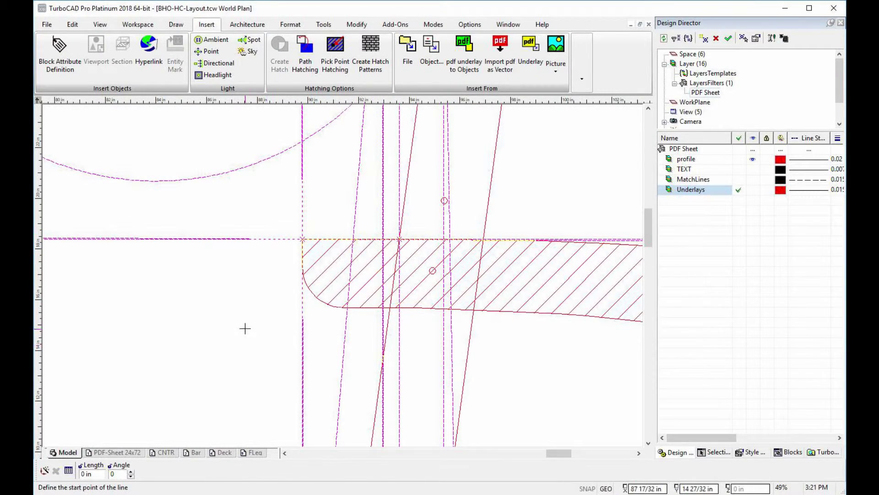
scroll(342, 273, "down", 2)
scroll(504, 314, "up", 1)
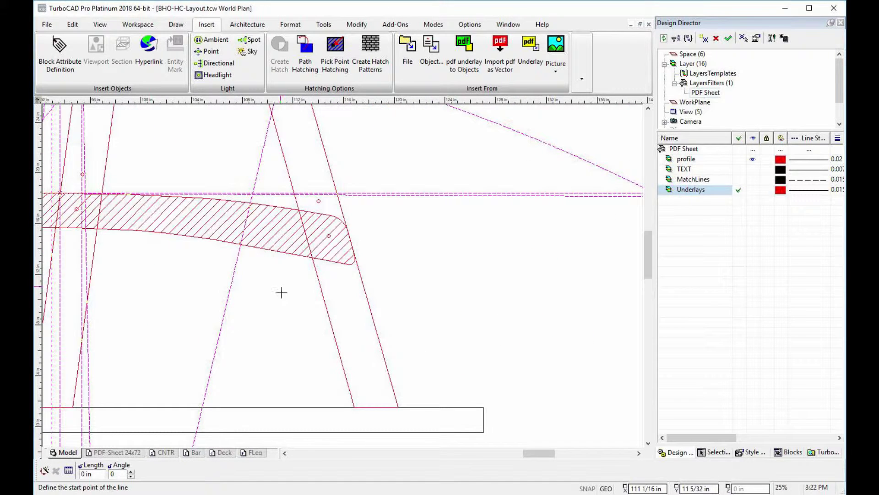
scroll(311, 281, "up", 5)
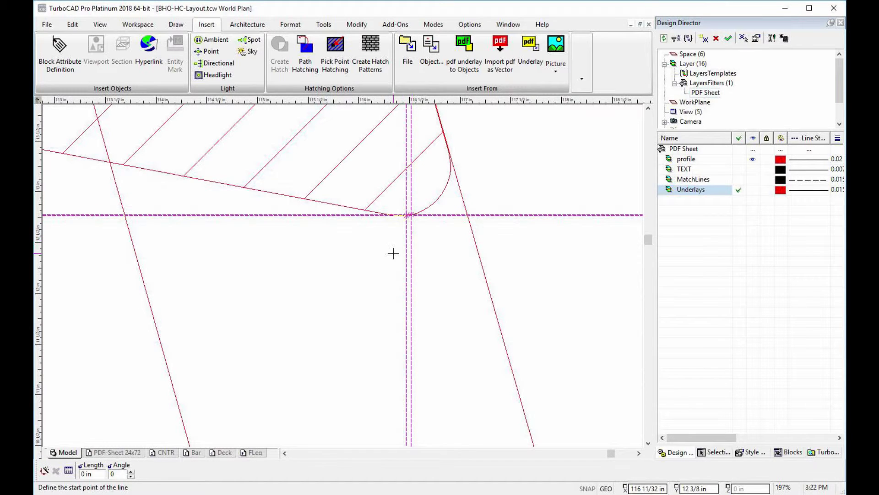
scroll(342, 275, "down", 3)
scroll(344, 282, "down", 5)
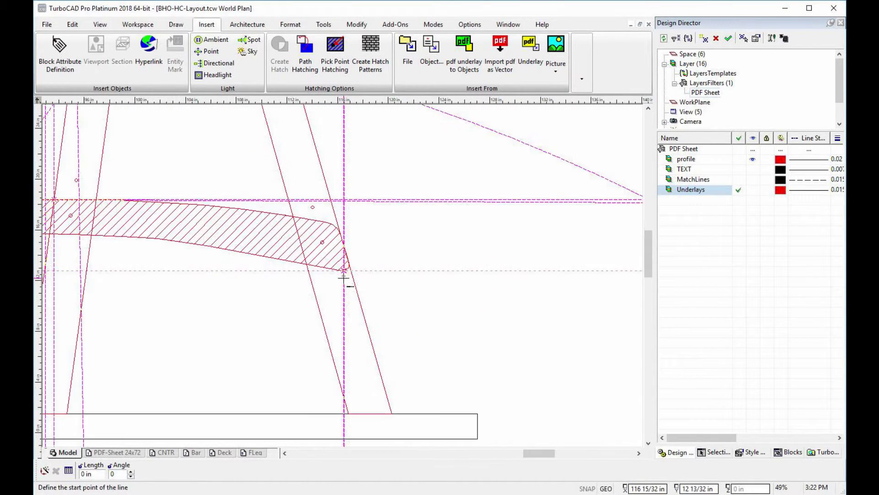
Examine the rounded underside of the upper hatched part where it meets the rear leg
scroll(309, 408, "up", 3)
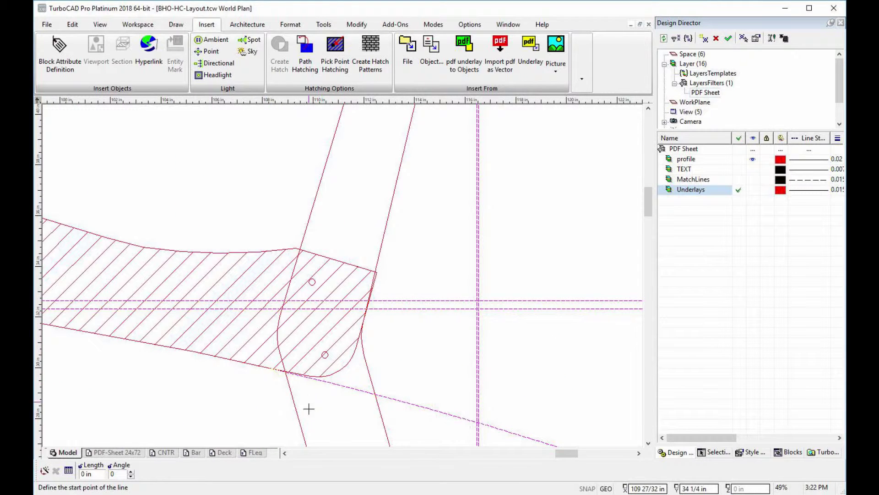
scroll(324, 379, "up", 2)
scroll(342, 275, "up", 1)
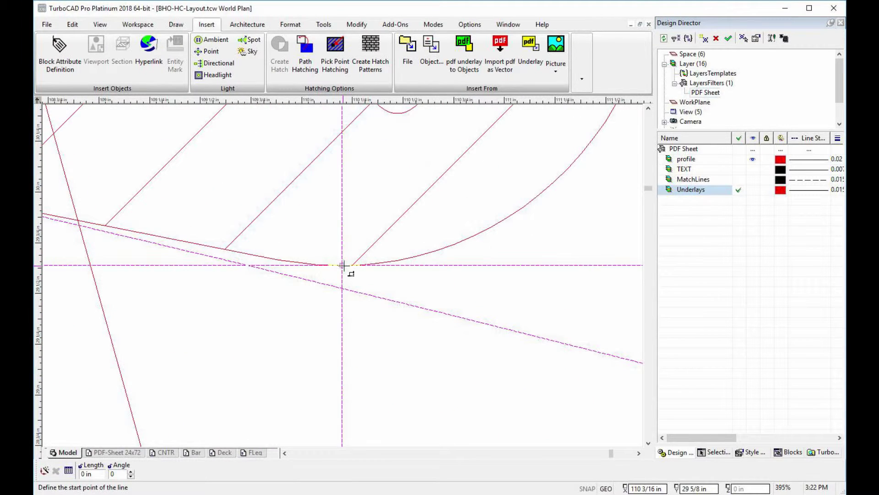
scroll(343, 269, "down", 2)
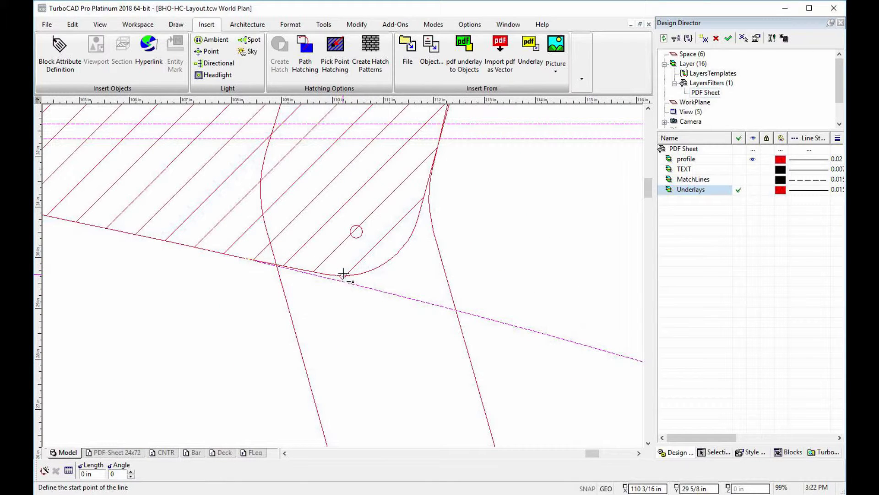
scroll(346, 276, "down", 3)
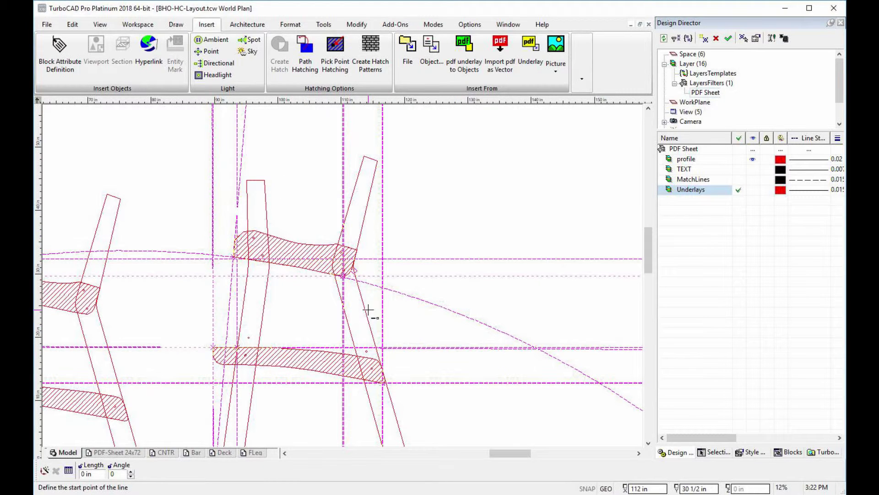
Examine the lower hatched part's position between the legs and its bolt circles near the rear leg
scroll(341, 280, "down", 2)
scroll(338, 278, "up", 2)
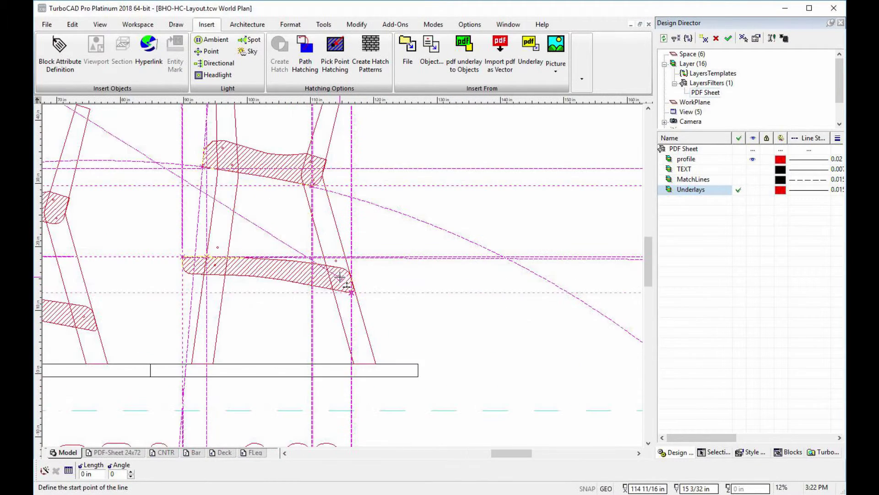
scroll(331, 282, "up", 2)
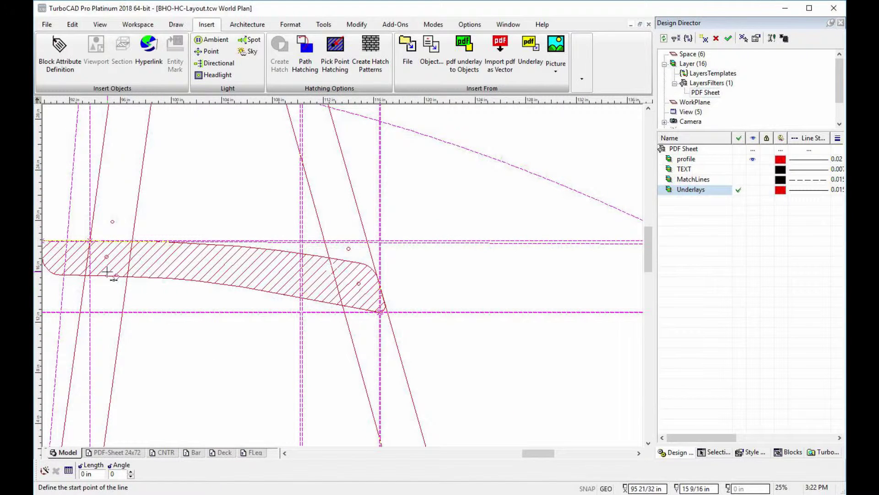
scroll(309, 358, "down", 2)
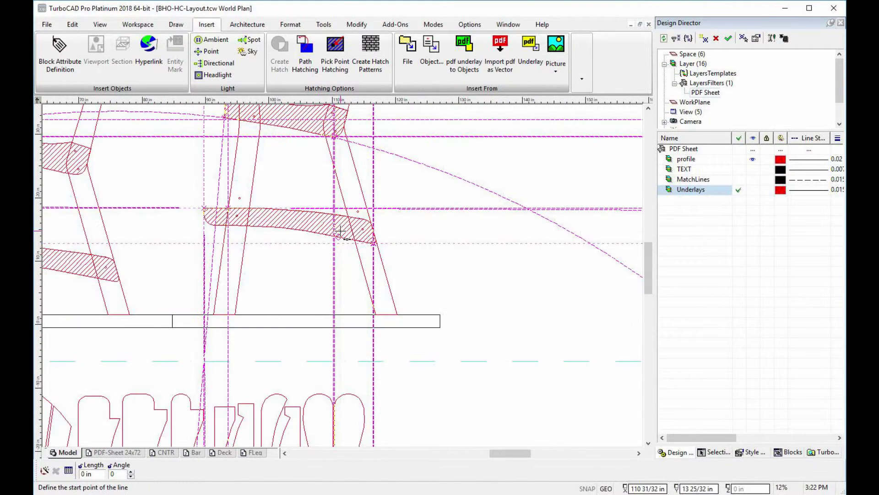
scroll(343, 275, "up", 2)
scroll(343, 275, "up", 2)
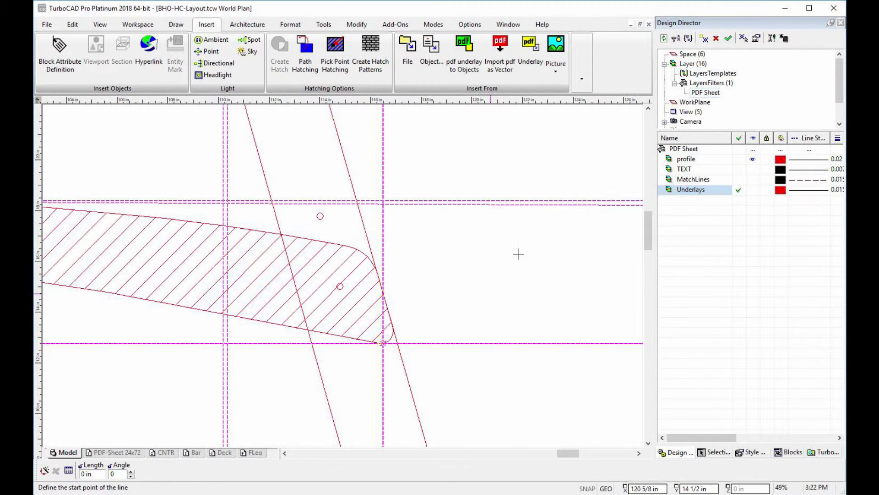
Turn on the MatchLines layer, compare the dashed lines with the chair profiles in the side view, and leave the line command
left_click(753, 179)
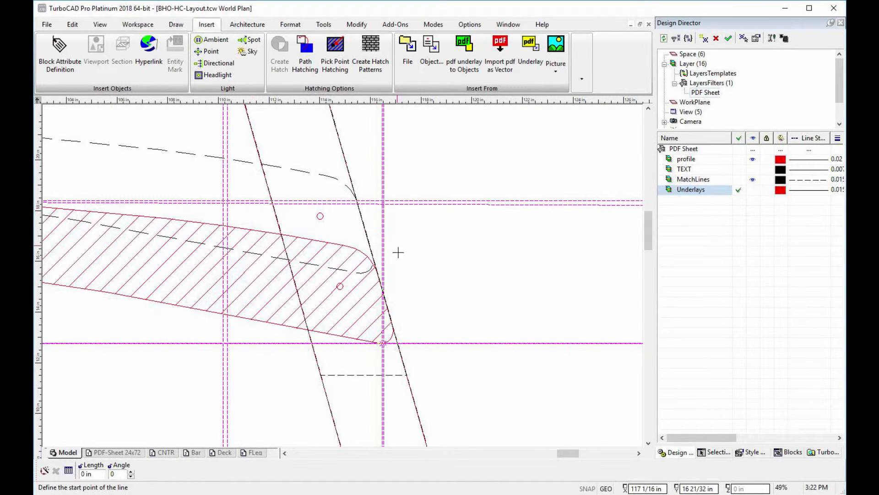
scroll(342, 273, "down", 2)
scroll(347, 273, "down", 1)
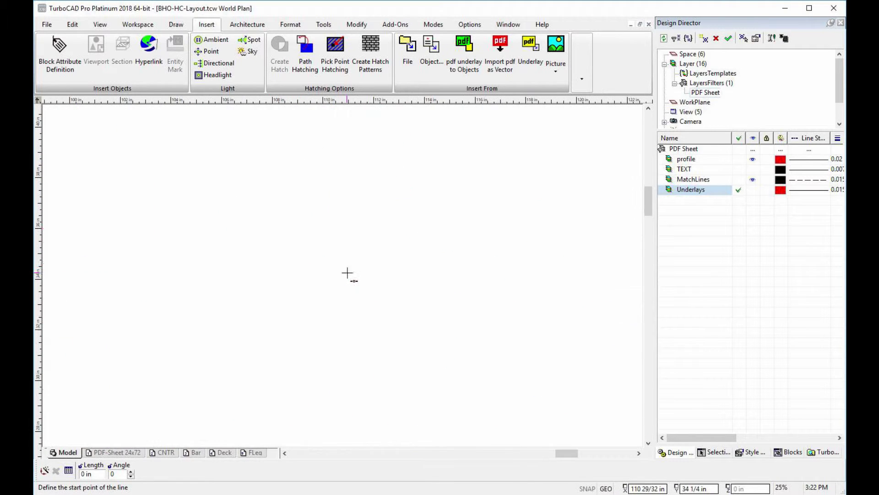
scroll(347, 273, "up", 2)
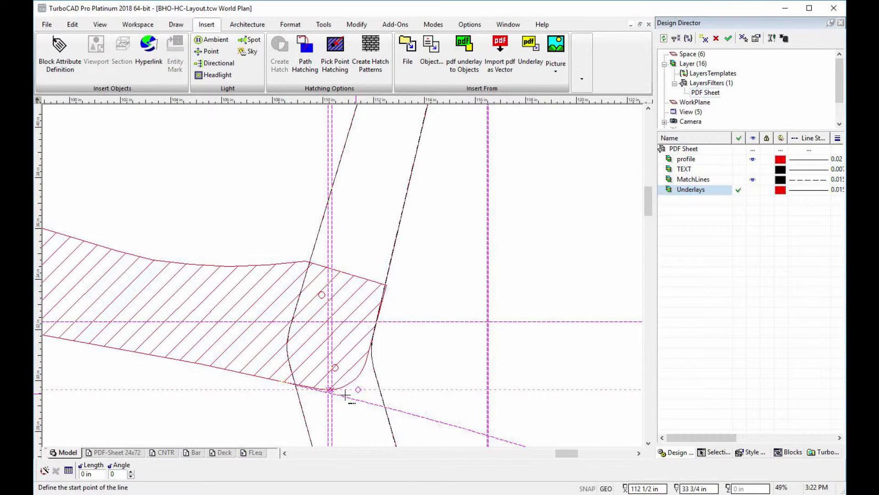
scroll(367, 359, "down", 3)
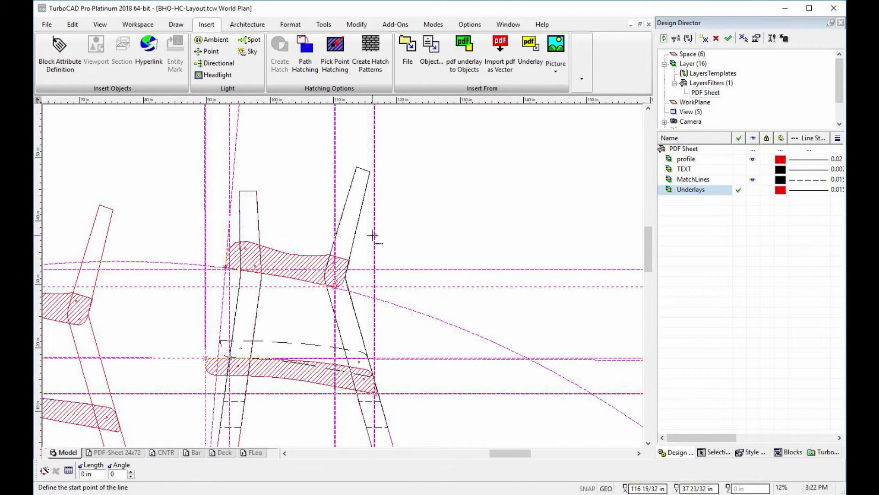
key("Escape")
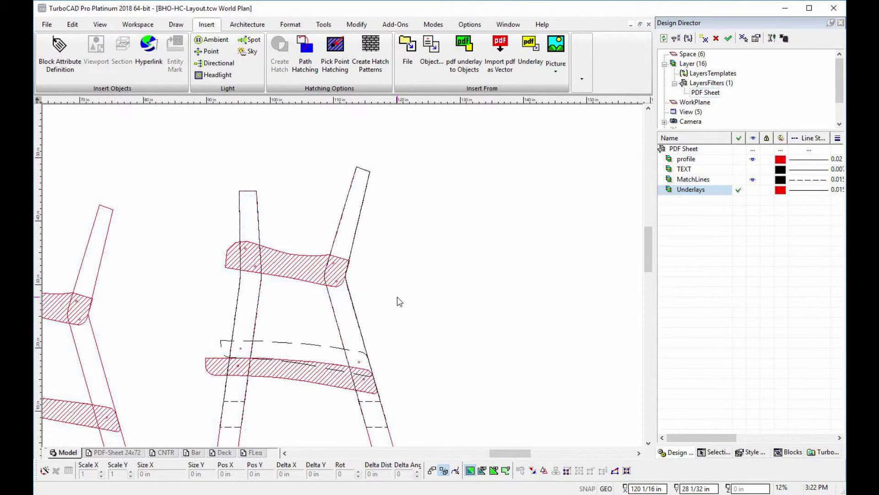
scroll(396, 299, "down", 1)
scroll(343, 281, "up", 1)
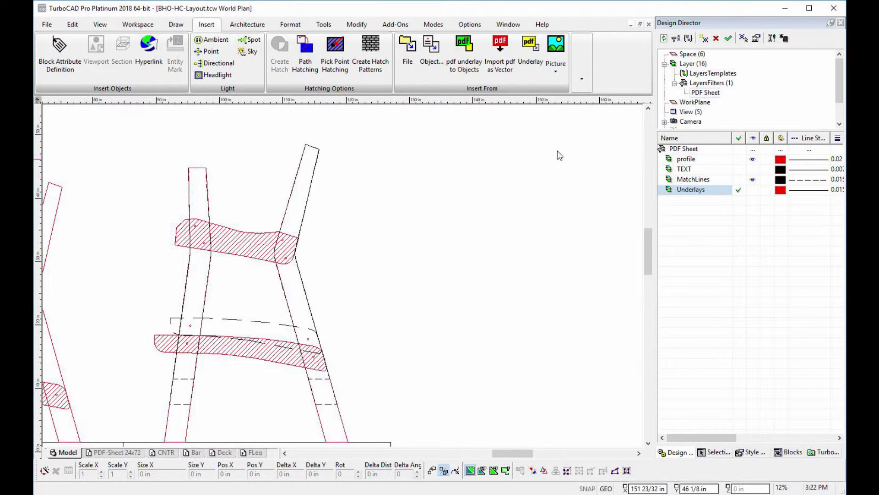
Return to the PDF-Sheet 24x72 layout and examine the match lines on the parts near the sheet's lower end
left_click(106, 453)
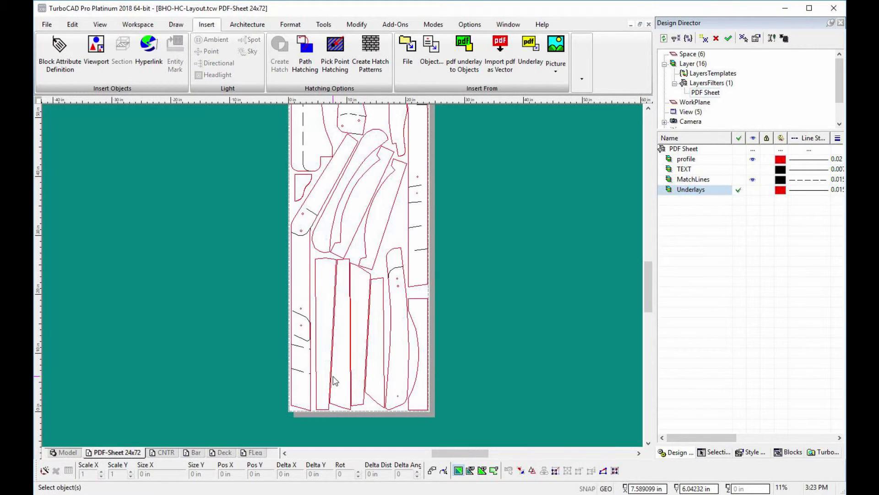
scroll(336, 381, "up", 1)
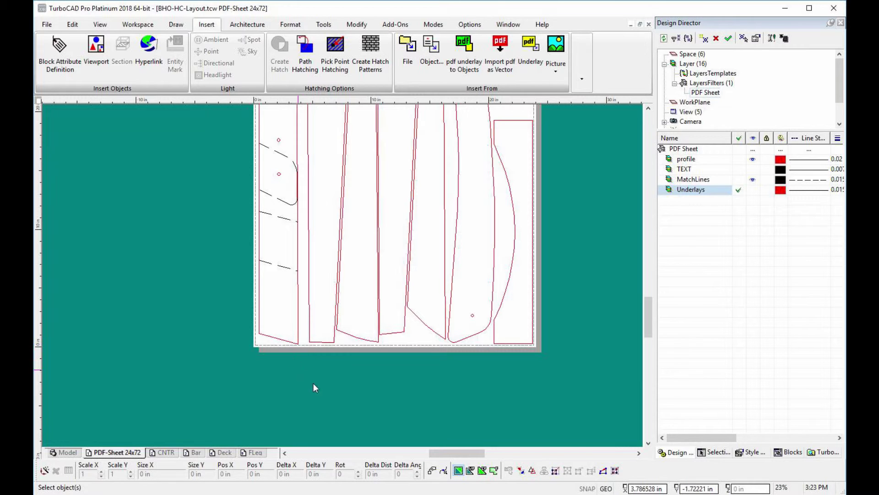
scroll(334, 399, "down", 1)
scroll(345, 229, "up", 3)
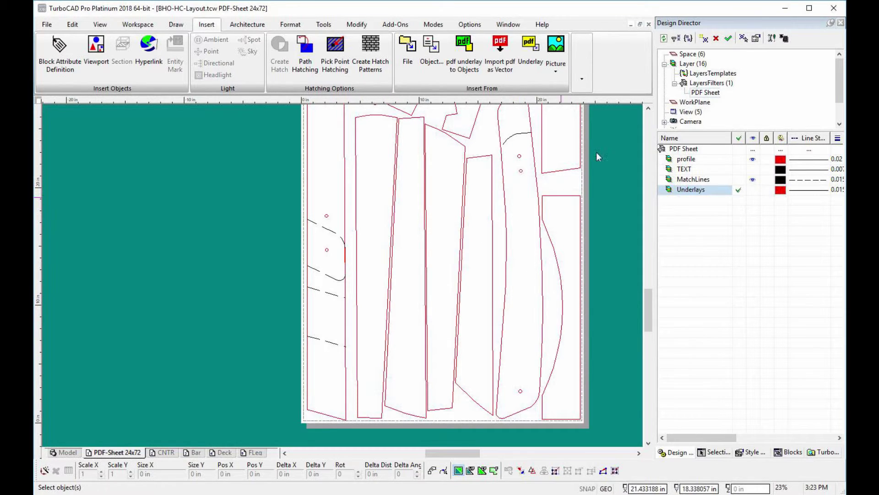
Turn on the TEXT layer and check the part labels and cut-line notes near the sheet's lower end
left_click(753, 169)
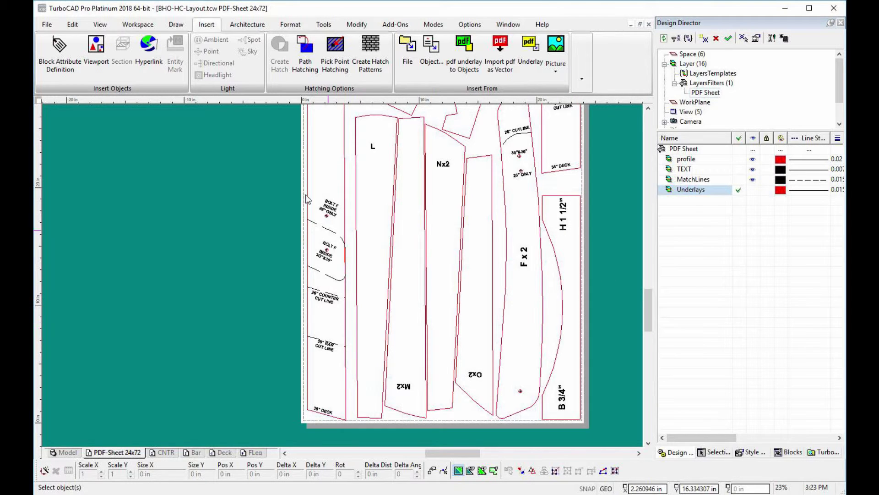
scroll(350, 273, "up", 2)
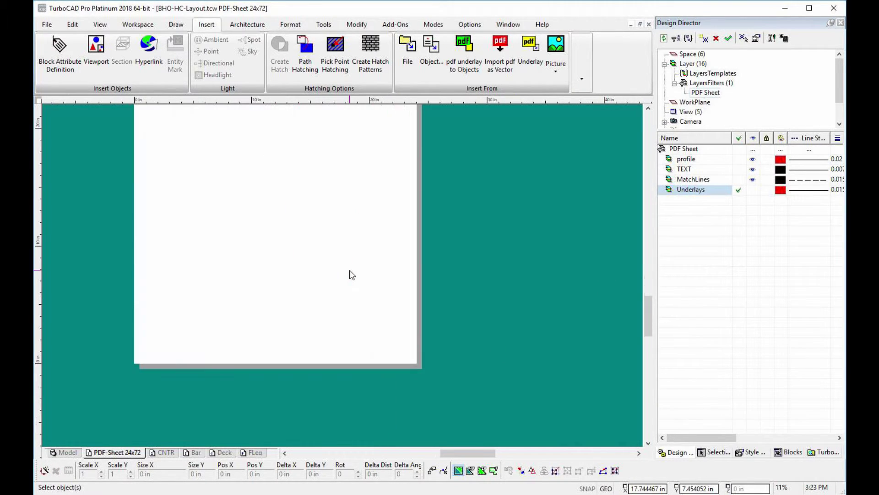
scroll(228, 153, "down", 2)
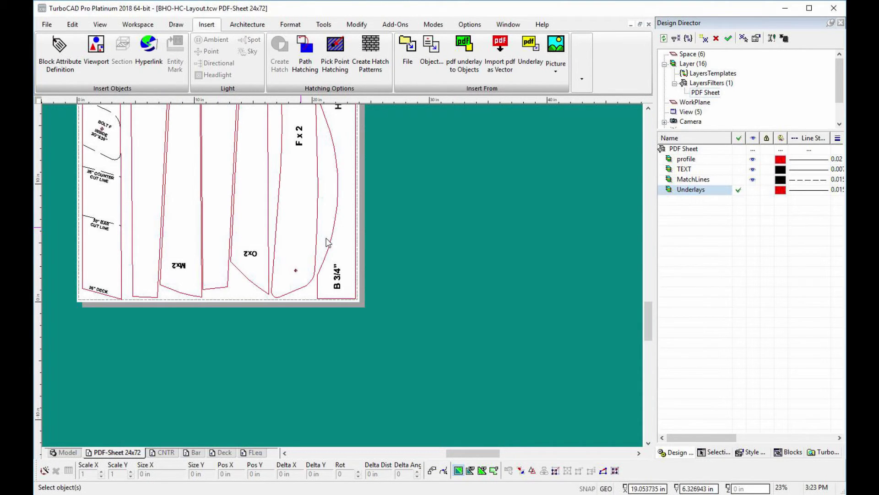
scroll(221, 239, "down", 2)
scroll(221, 243, "up", 2)
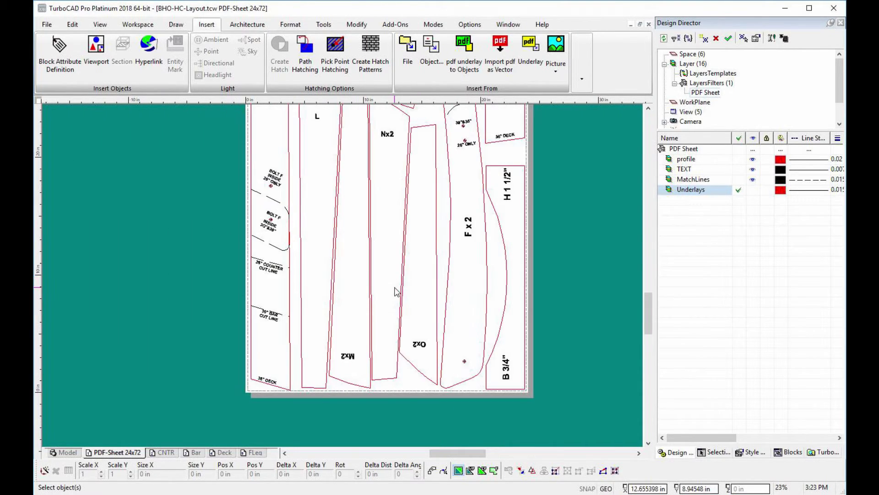